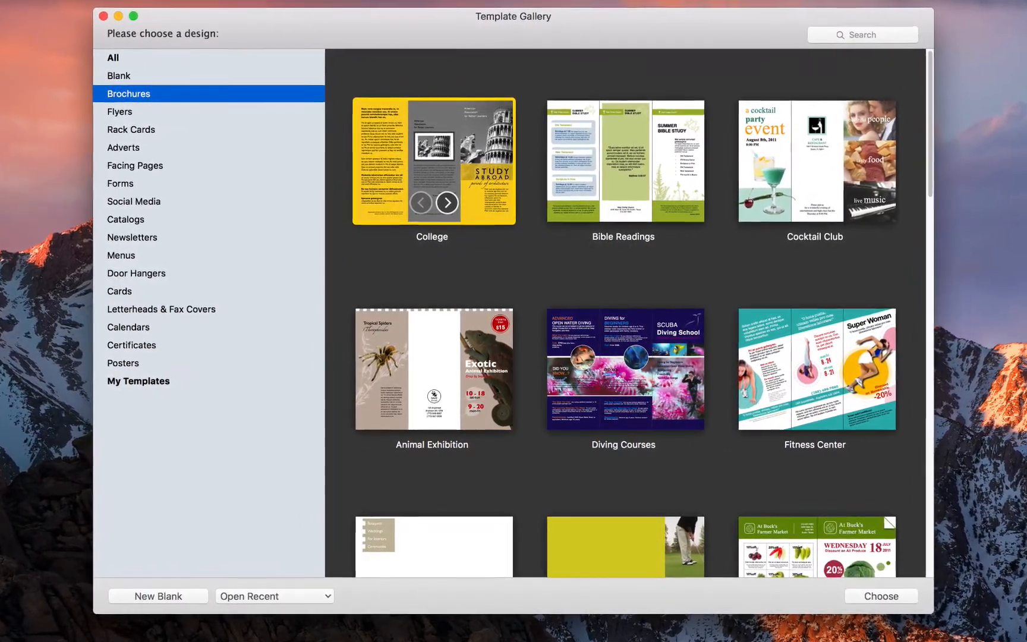
# Step: Browse the Flyers, Menus, Newsletters and My Templates categories in the template gallery
pyautogui.click(252, 113)
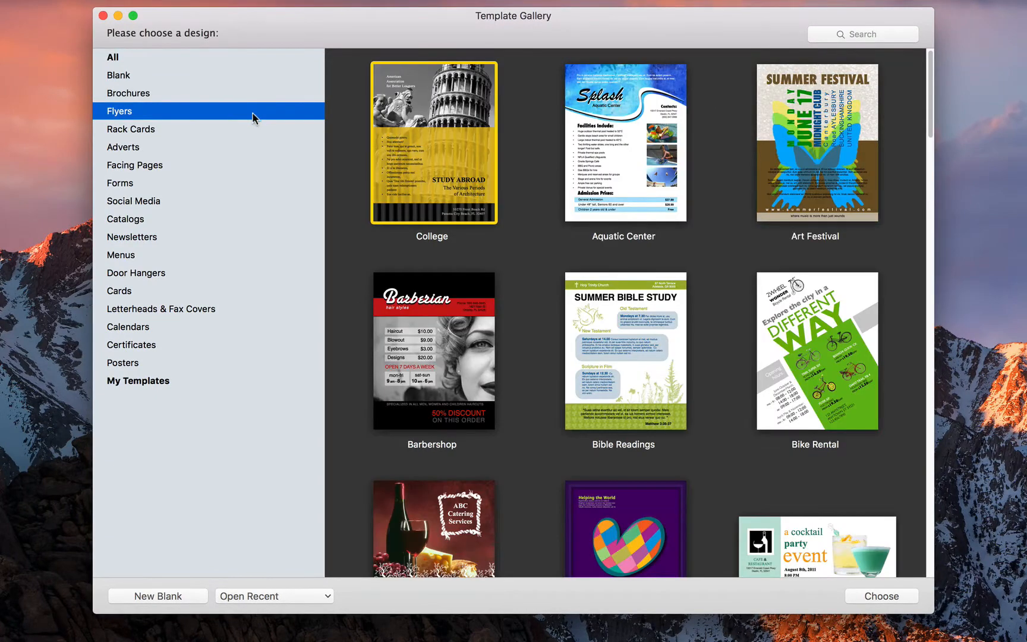
pyautogui.click(232, 255)
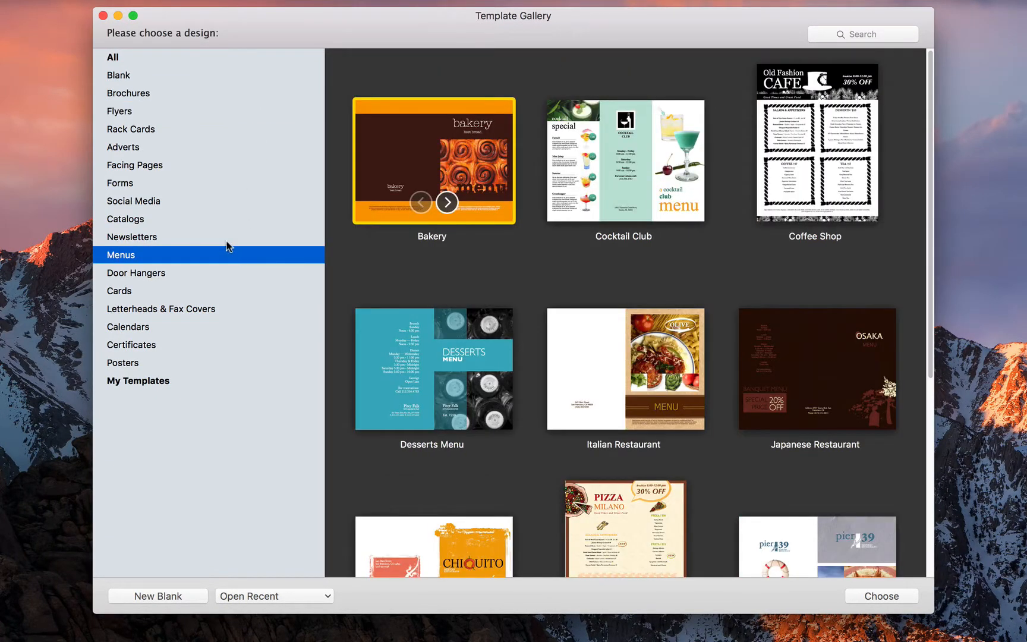
pyautogui.click(225, 239)
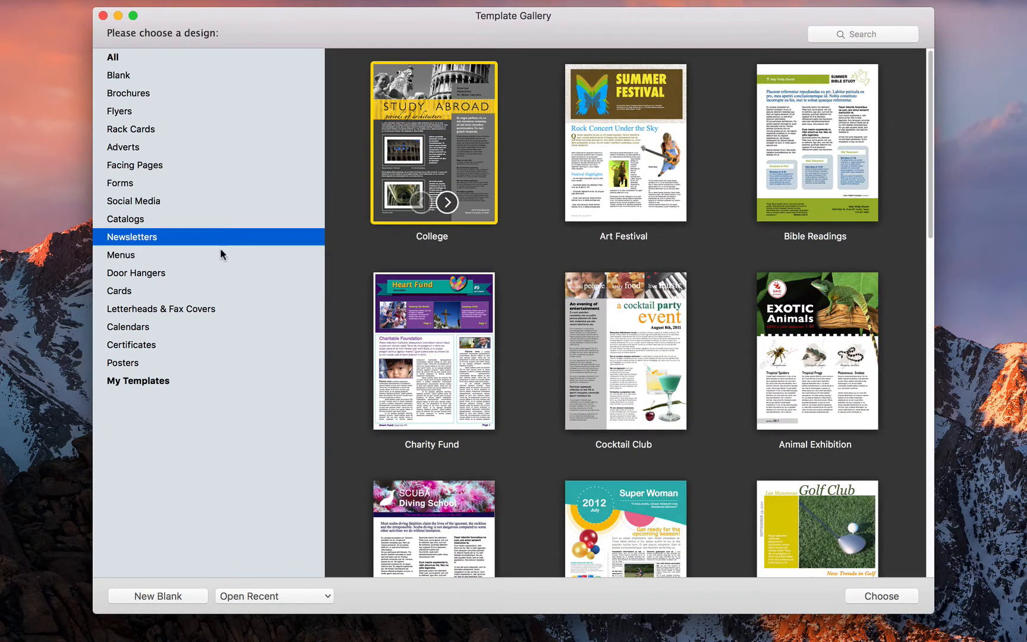
pyautogui.click(216, 380)
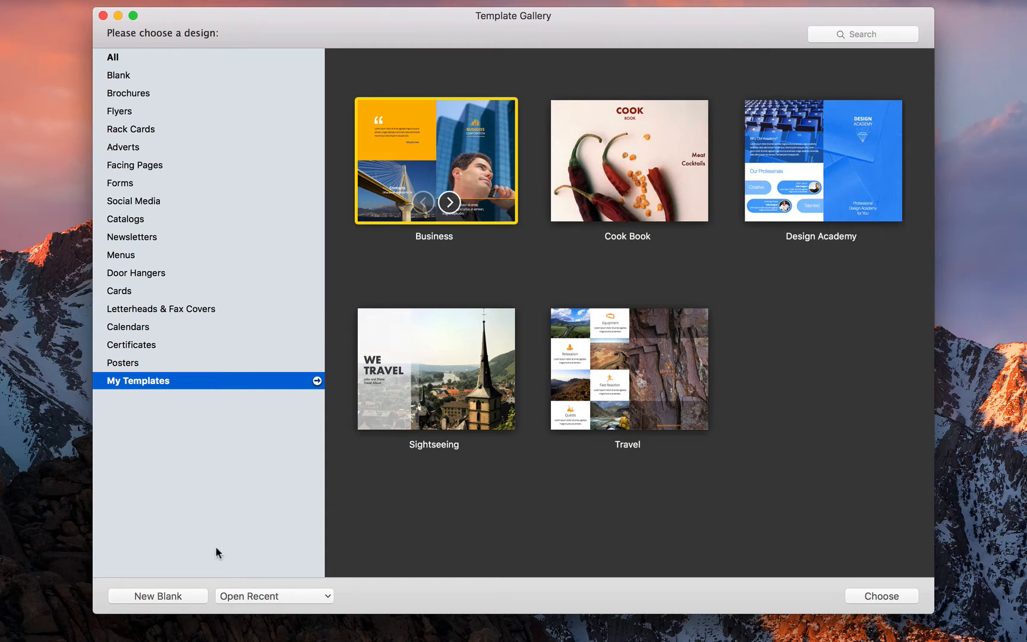
pyautogui.click(192, 595)
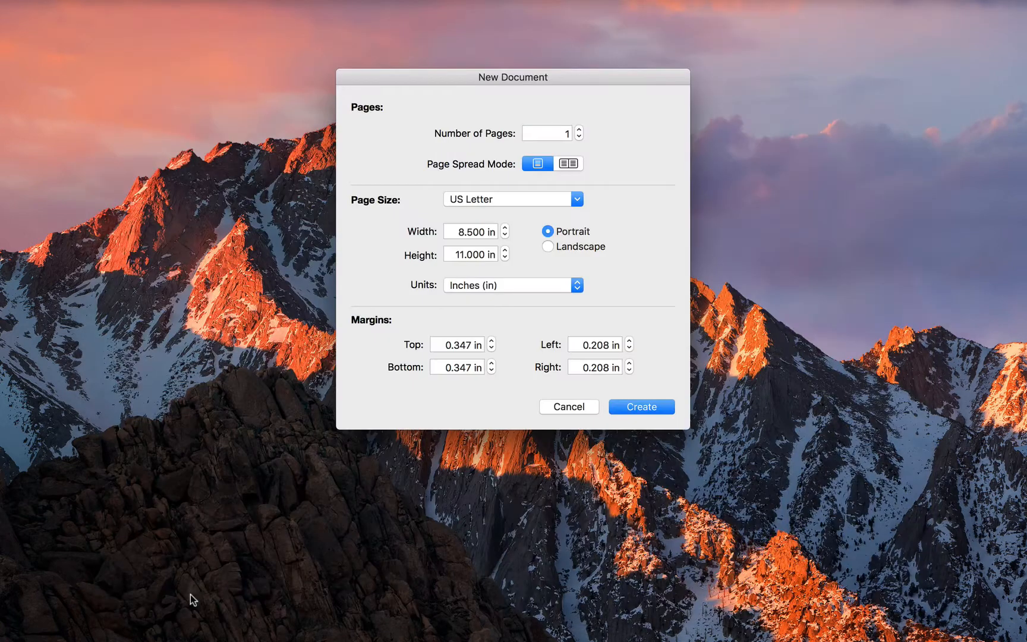
pyautogui.click(579, 129)
pyautogui.click(581, 136)
pyautogui.click(570, 165)
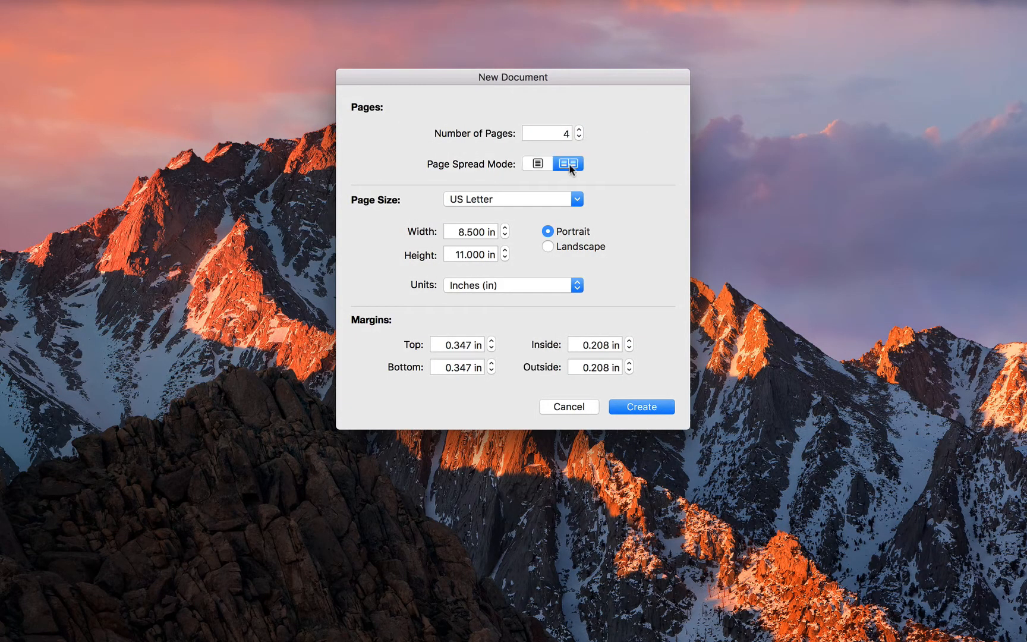
pyautogui.click(536, 166)
pyautogui.click(577, 199)
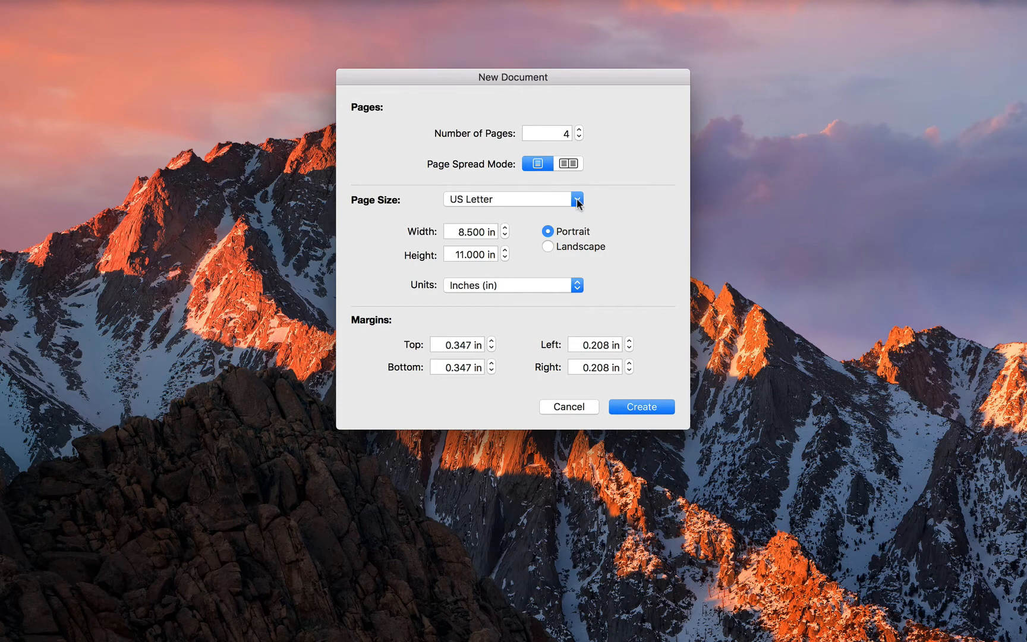
pyautogui.click(576, 202)
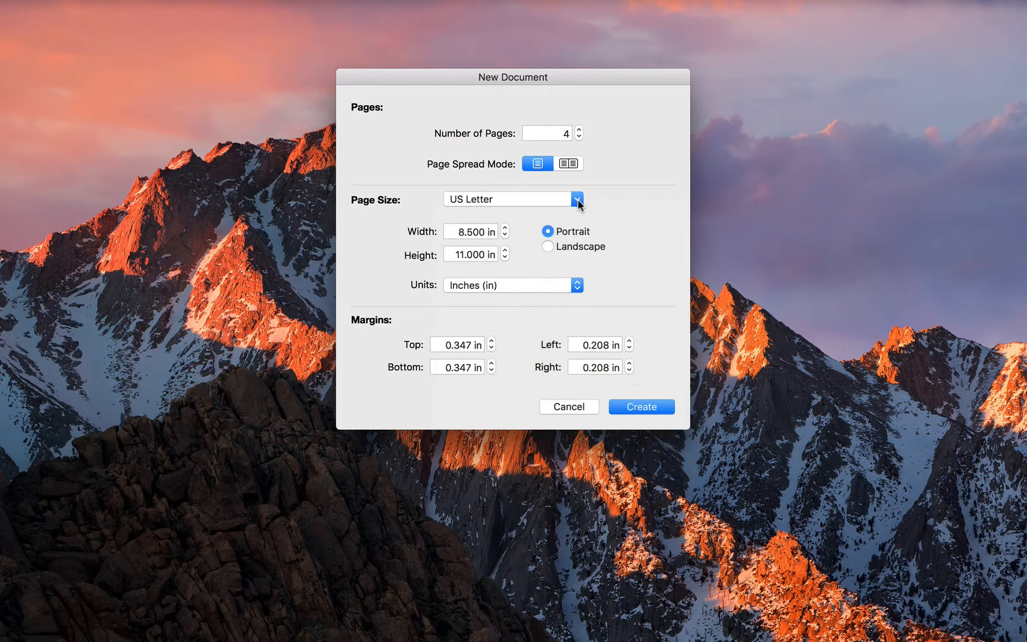
pyautogui.click(563, 245)
pyautogui.click(568, 236)
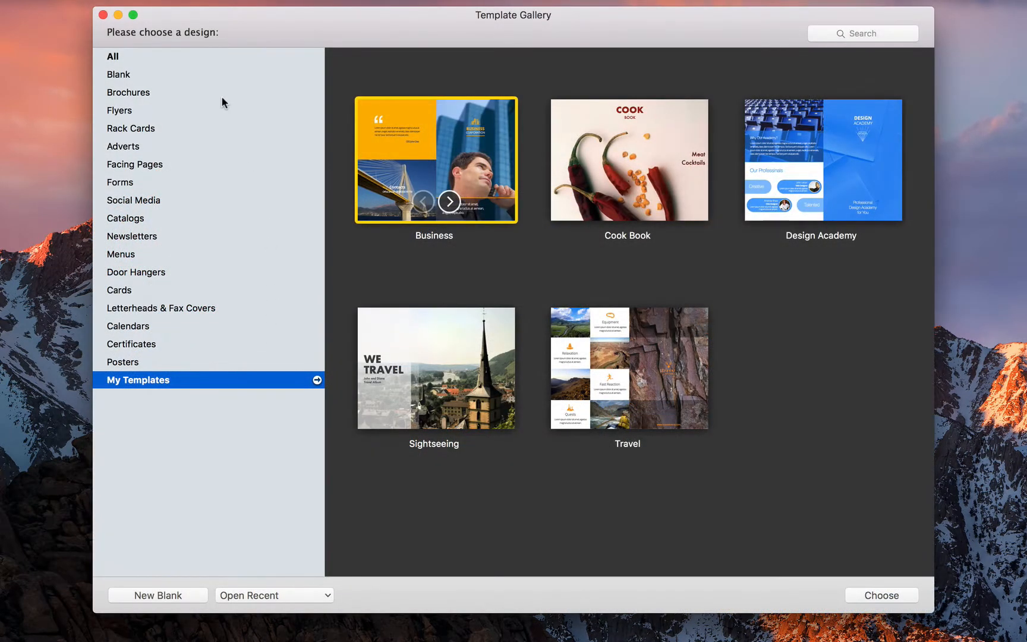
# Step: Create a new document from the College template in the Brochures category
pyautogui.click(221, 96)
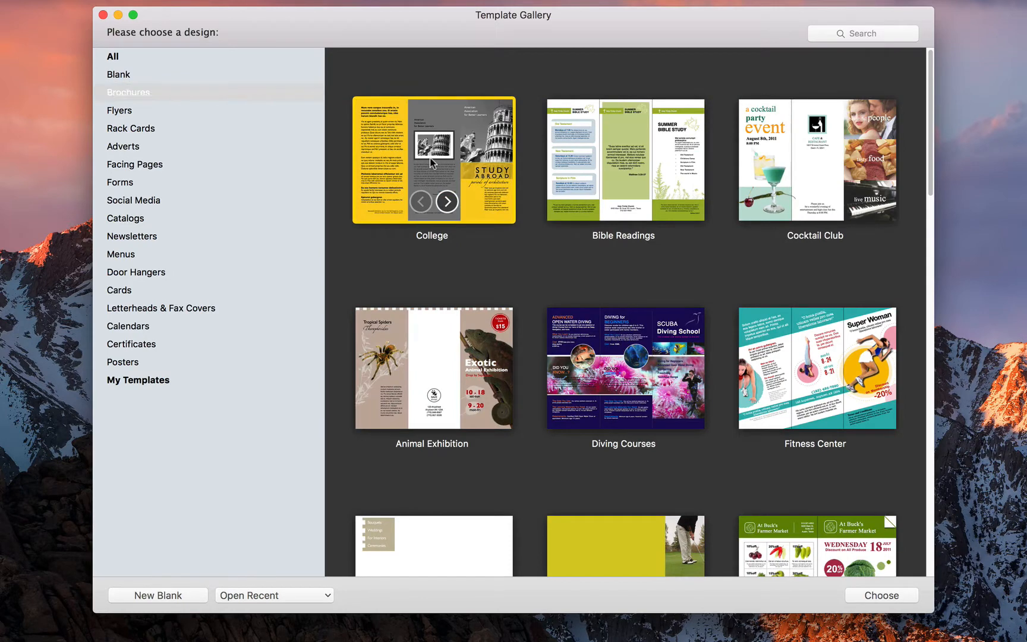
pyautogui.click(872, 595)
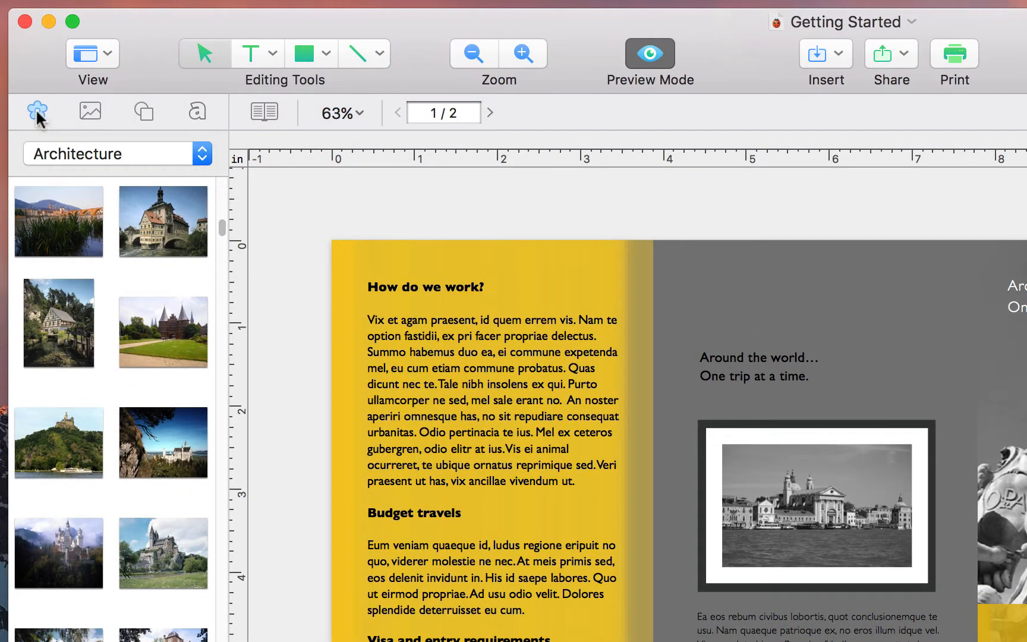
# Step: Look through the photo and shape sources and the inspector's geometry, appearance and text settings
pyautogui.click(90, 111)
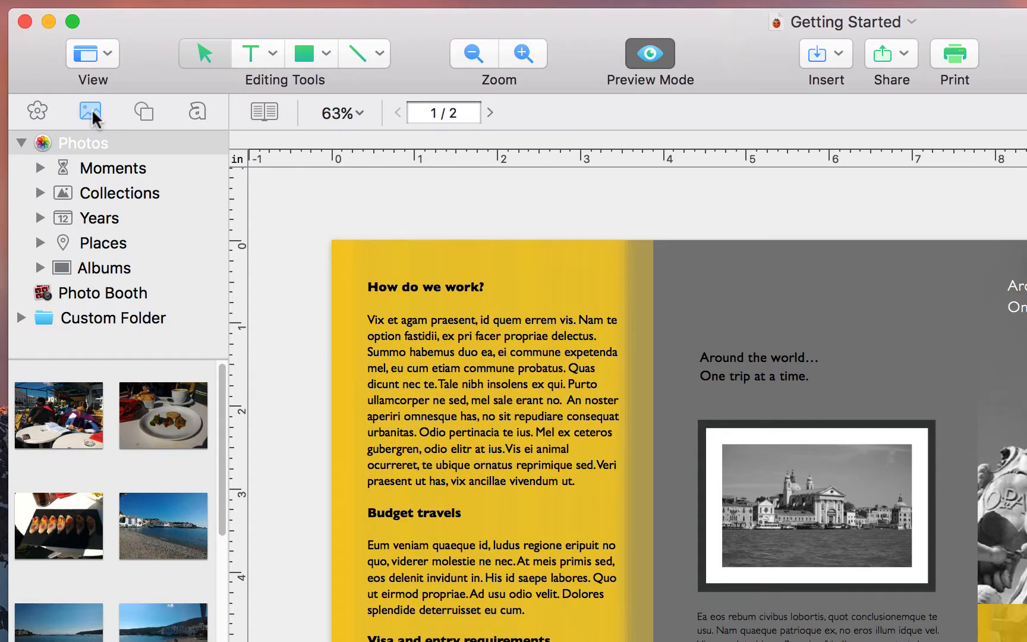
pyautogui.click(143, 113)
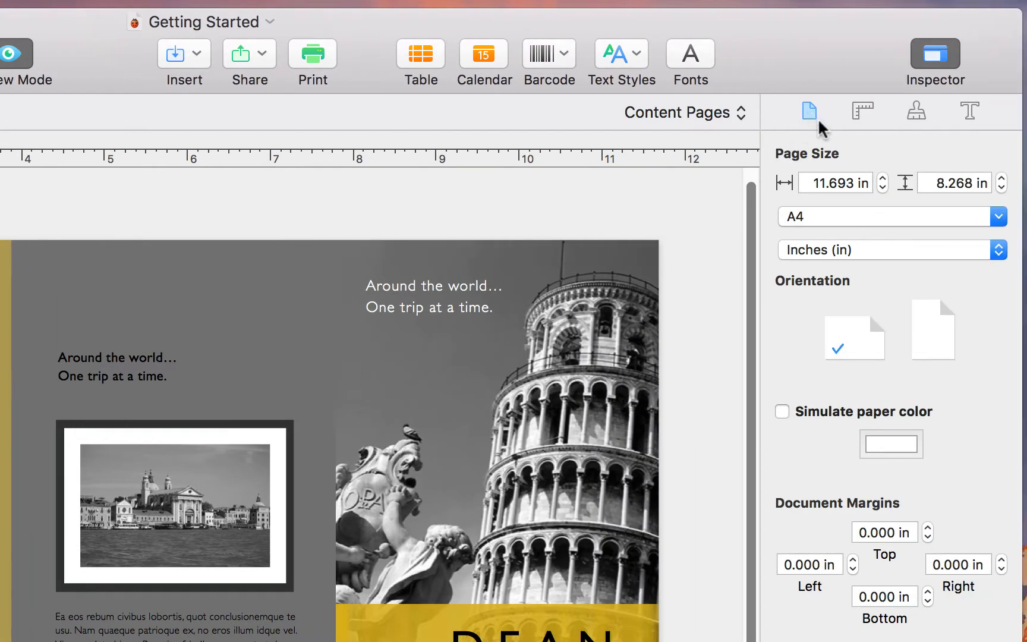
pyautogui.click(862, 108)
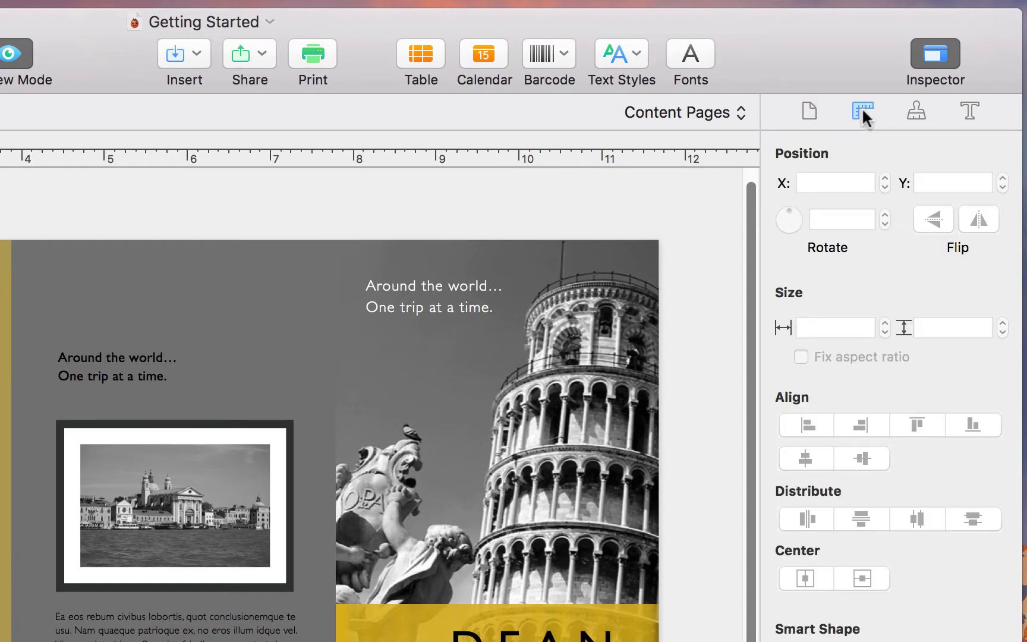
pyautogui.click(916, 113)
pyautogui.click(969, 110)
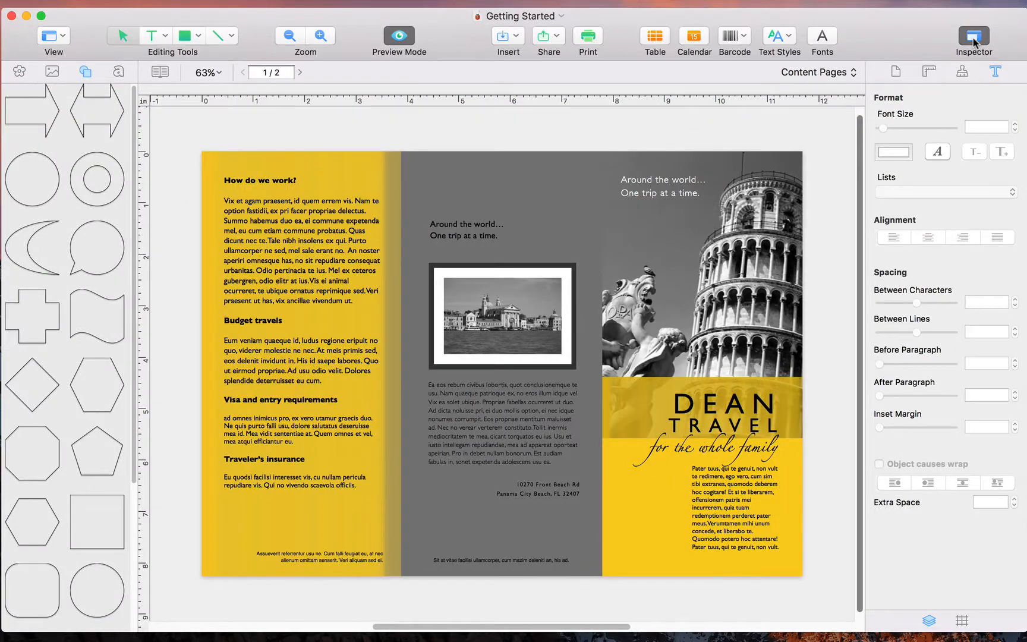
# Step: Hide and restore the inspector and the source panel to see how the workspace layout adapts
pyautogui.click(973, 38)
pyautogui.click(973, 39)
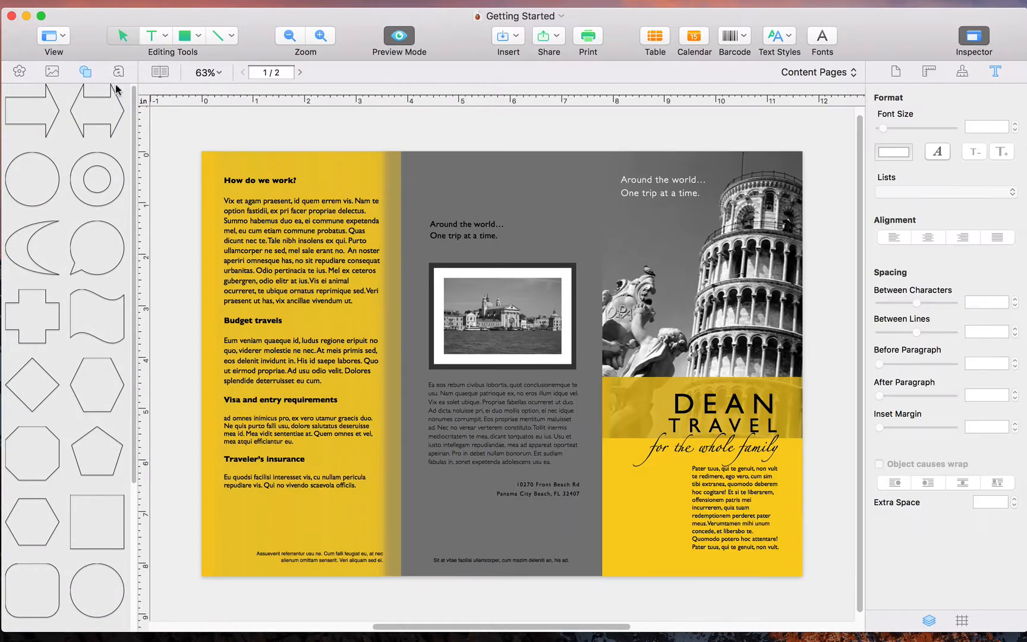
pyautogui.click(67, 35)
pyautogui.click(73, 56)
pyautogui.click(67, 35)
pyautogui.click(68, 54)
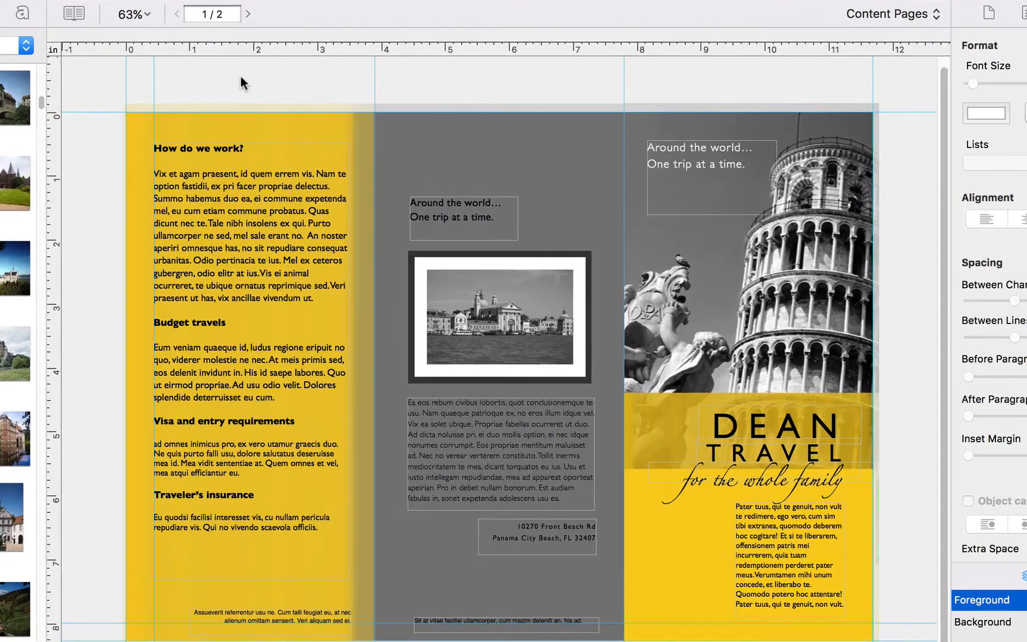
# Step: Display the page thumbnails, switch to page 2 and back to page 1, and hide the thumbnails
pyautogui.click(76, 14)
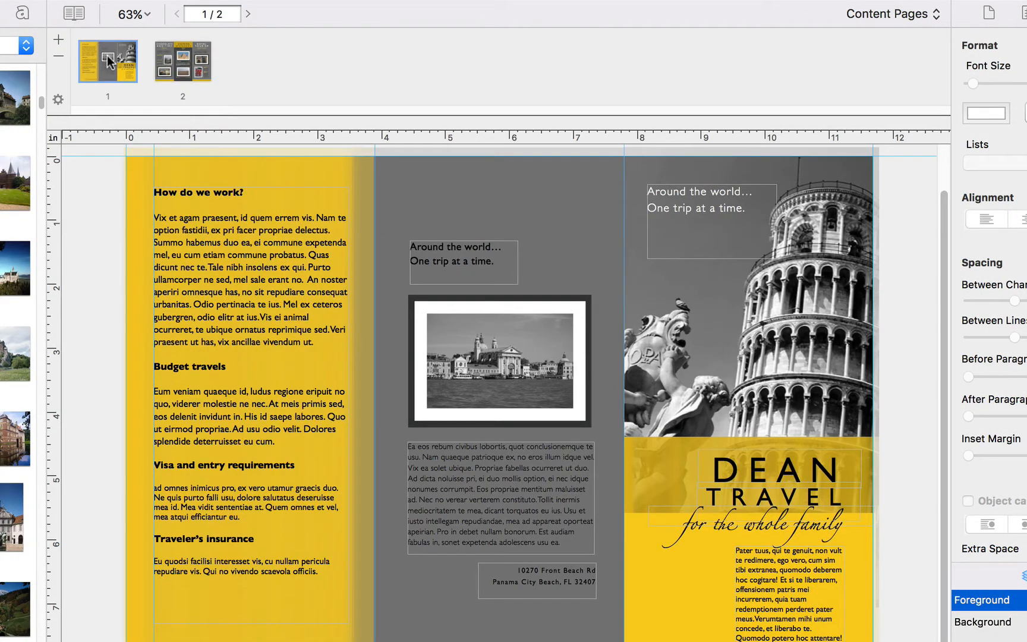
pyautogui.click(179, 70)
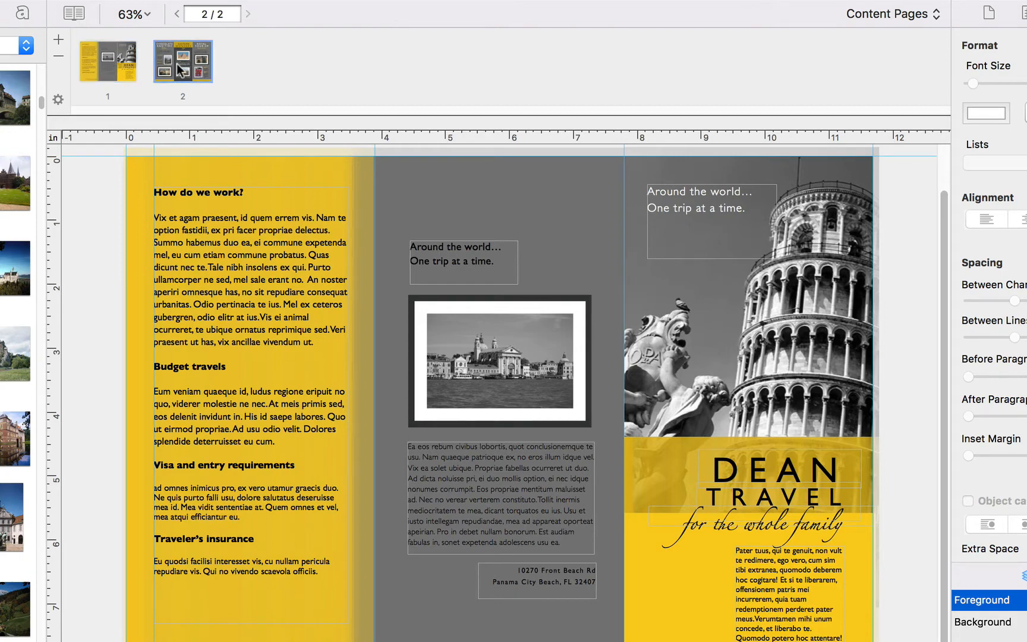
pyautogui.click(105, 71)
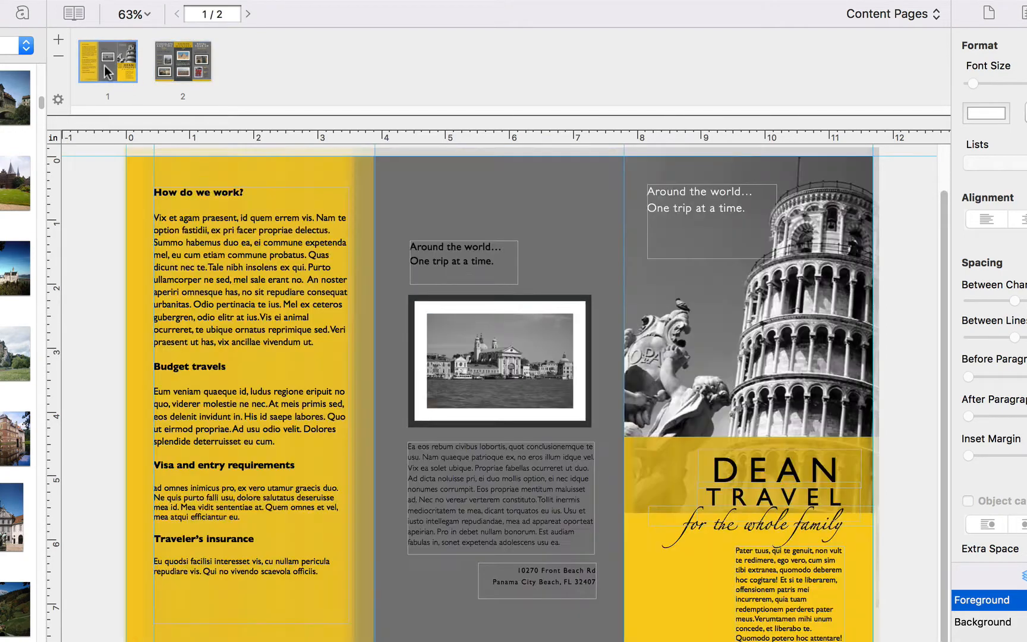
pyautogui.click(73, 17)
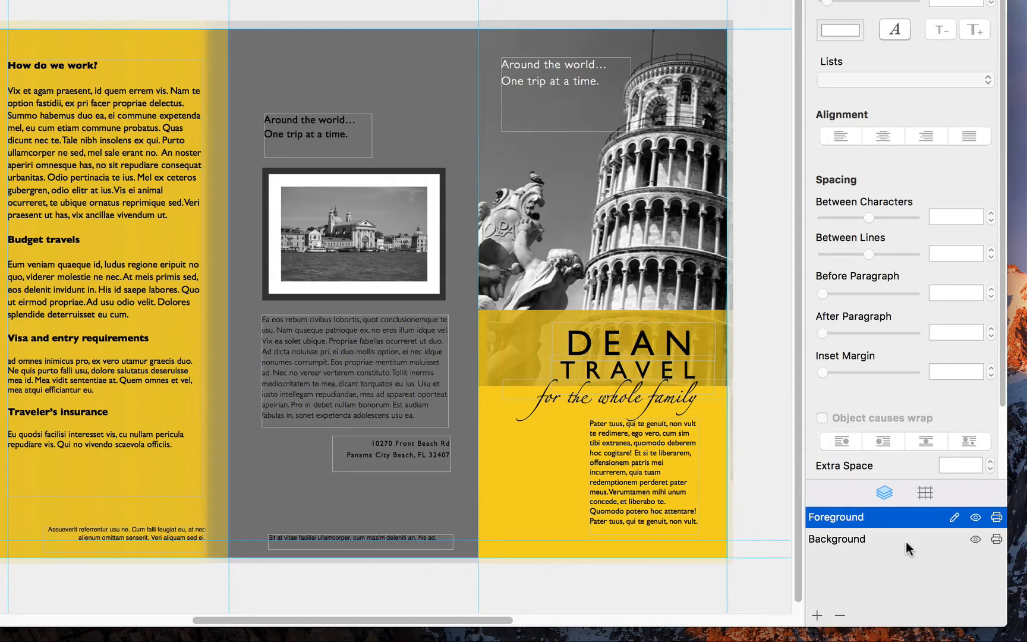
# Step: Hide and reshow the Background layer and try to add a new layer
pyautogui.click(975, 541)
pyautogui.click(976, 541)
pyautogui.click(818, 614)
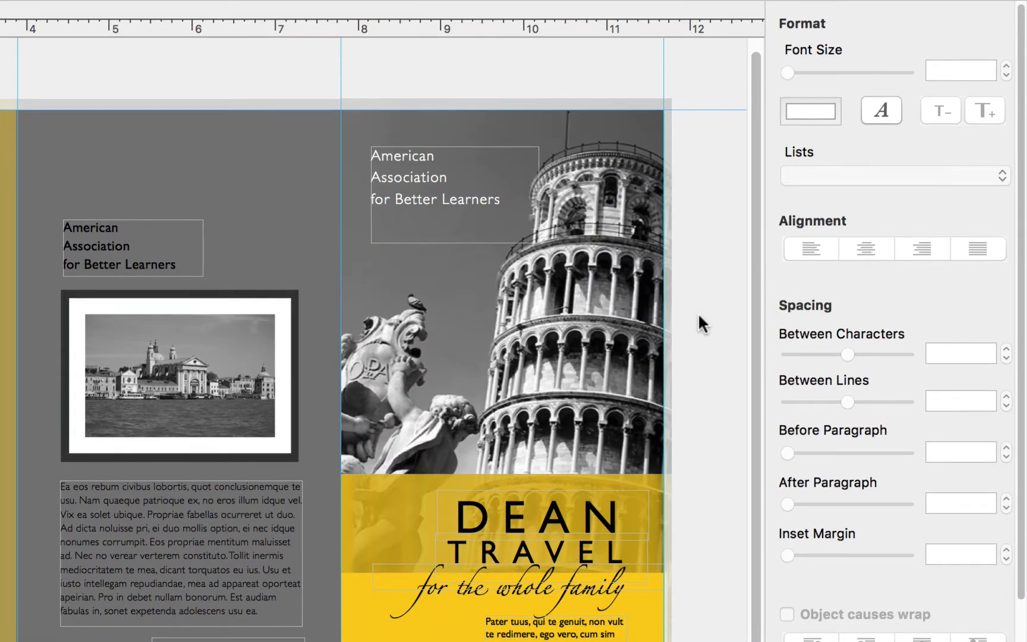
# Step: Replace the text over the tower photo with "Around the world..." and "One trip at a time." on two lines
pyautogui.click(422, 176)
pyautogui.doubleClick(422, 176)
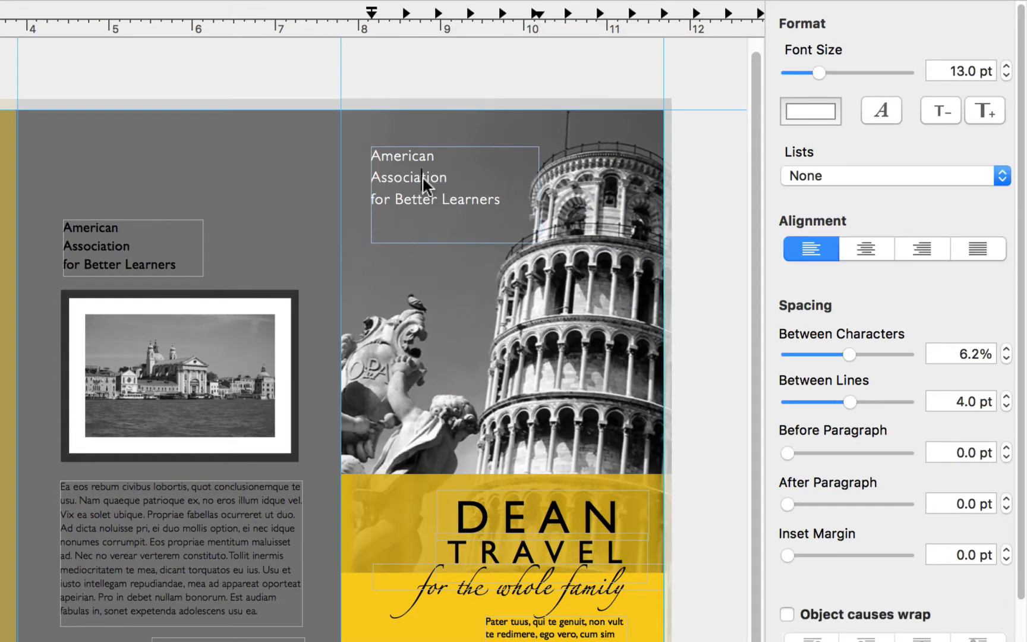
pyautogui.press('super+a')
pyautogui.write('Around the world...')
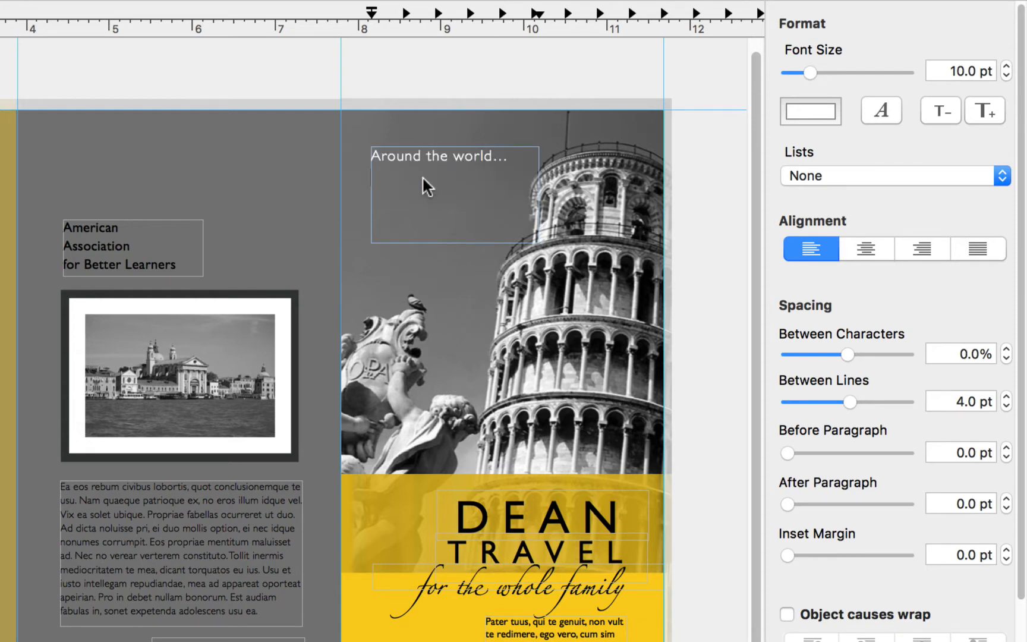
pyautogui.press('Return')
pyautogui.write('One trip at a time.')
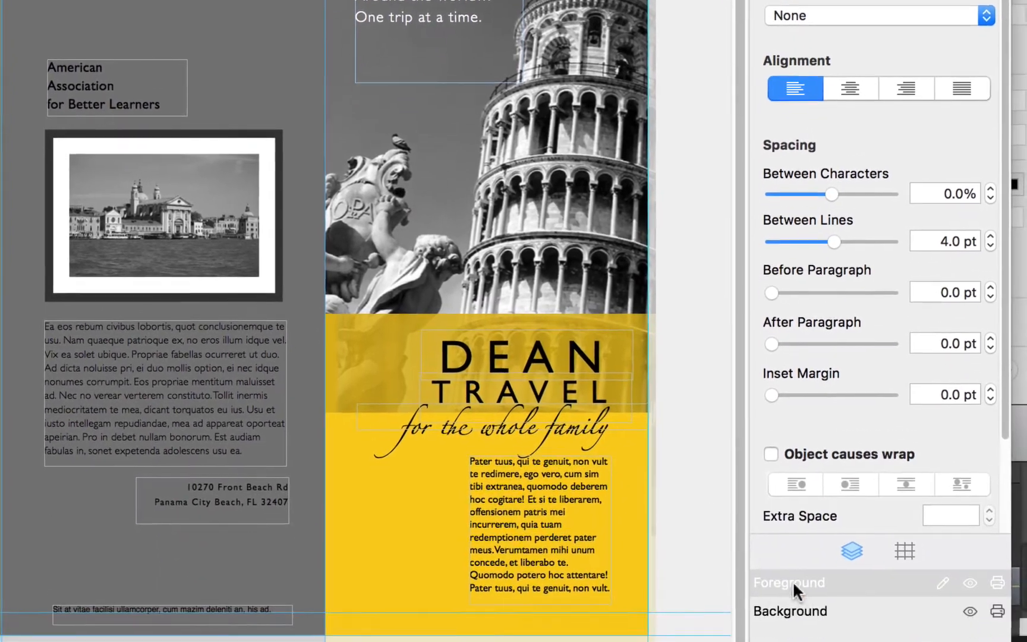
# Step: Replace the framed waterfront photo on the Background layer with the image of a gray castle on a green lawn from the Architecture collection
pyautogui.click(797, 513)
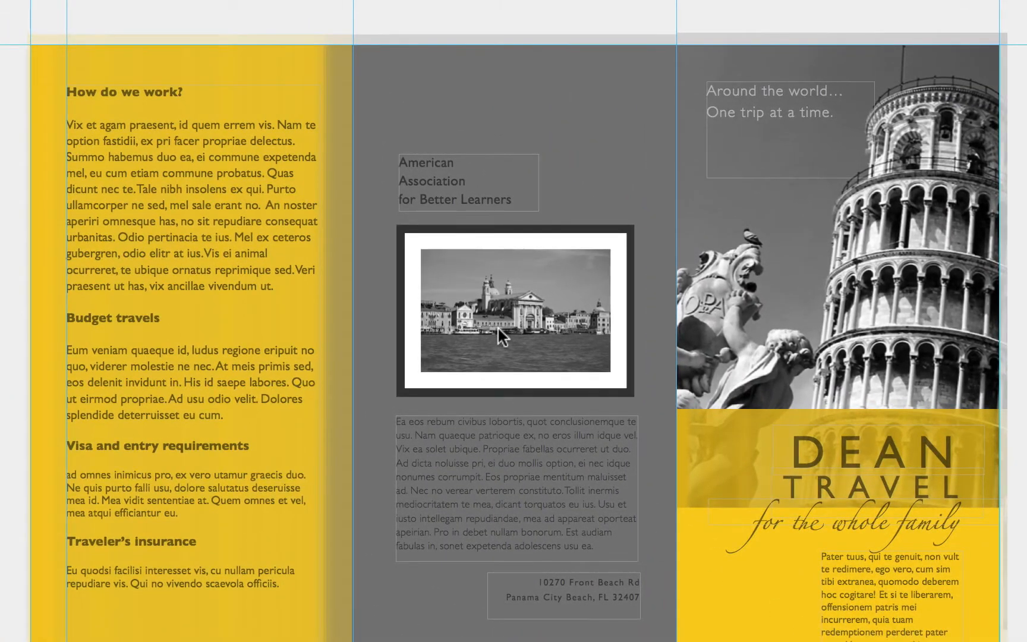
pyautogui.click(499, 329)
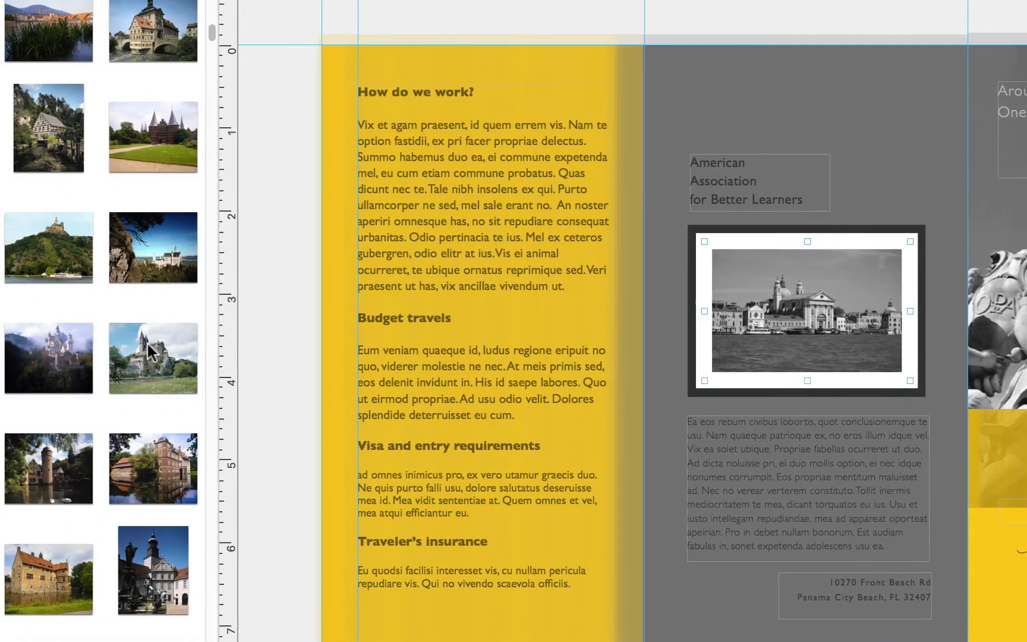
pyautogui.scroll(-5, 146, 341)
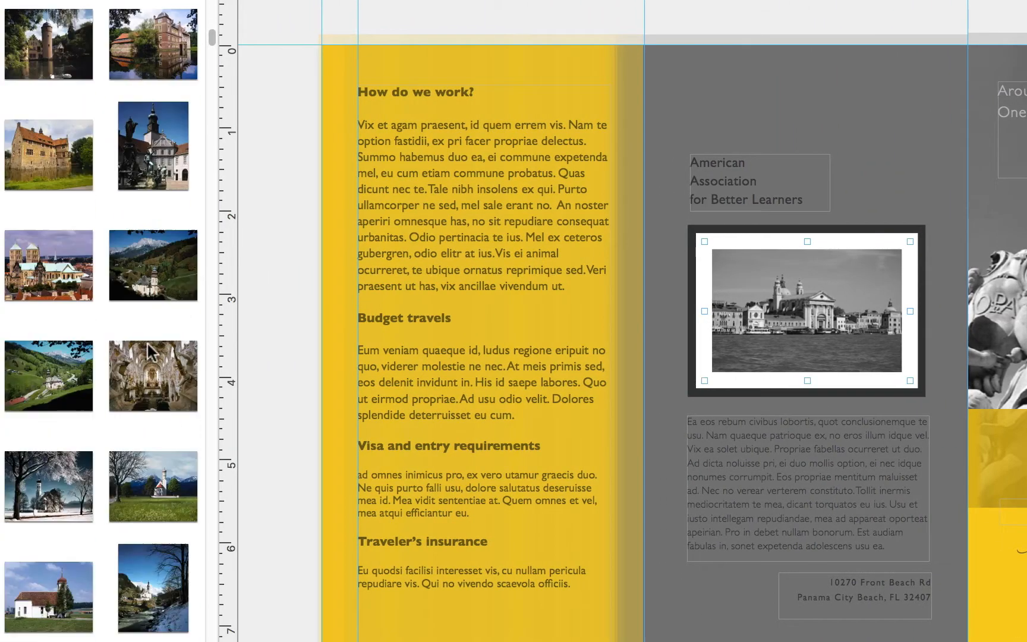
pyautogui.scroll(5, 147, 350)
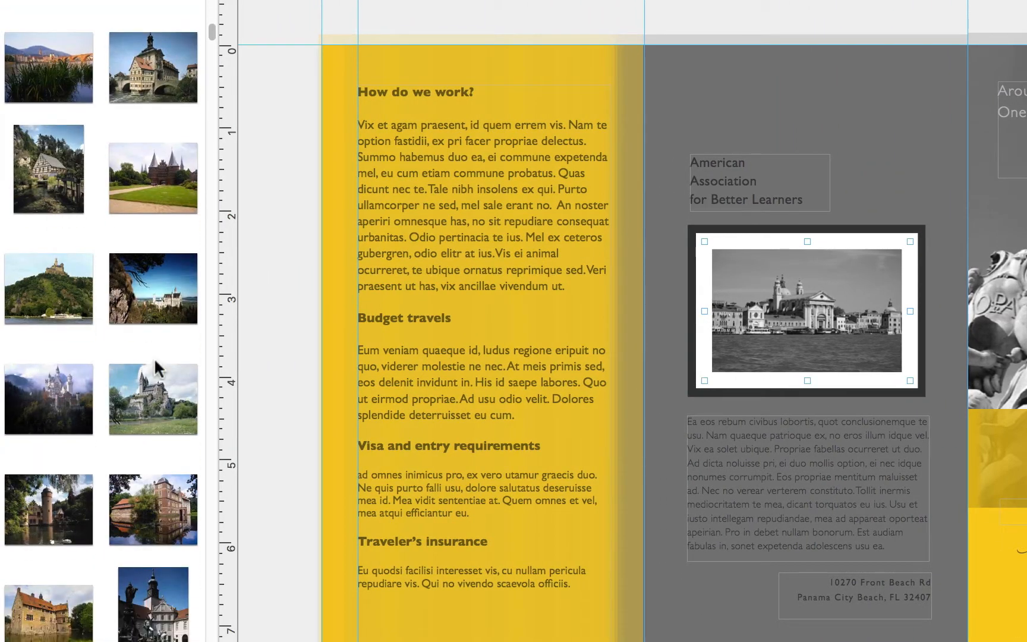
pyautogui.moveTo(153, 390); pyautogui.dragTo(806, 306)
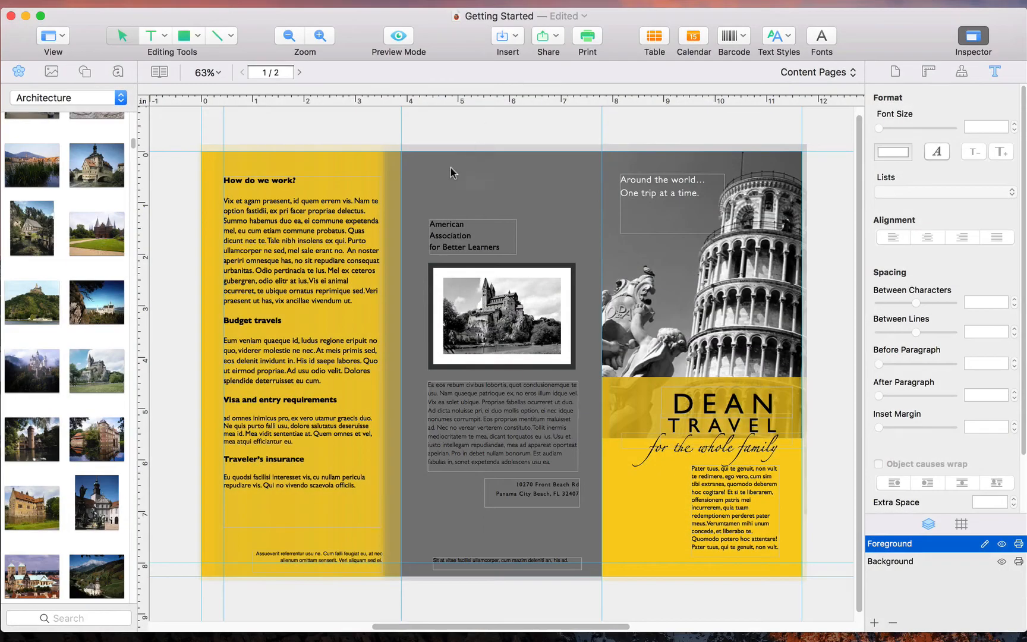
# Step: Check page 2 of the brochure, return to page 1 and view it in preview mode
pyautogui.click(298, 71)
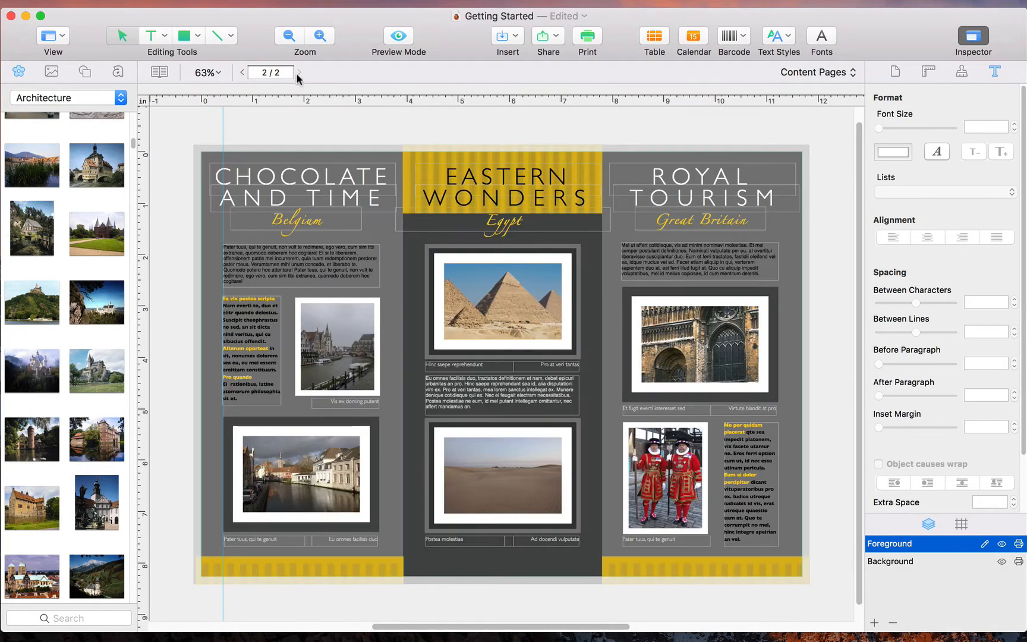
pyautogui.click(242, 72)
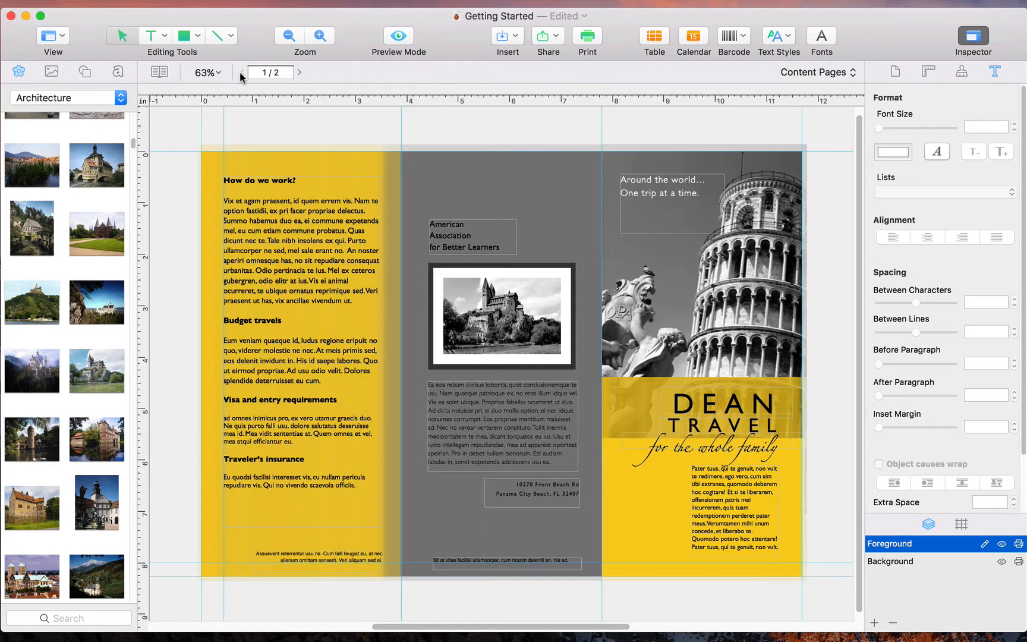
pyautogui.click(409, 39)
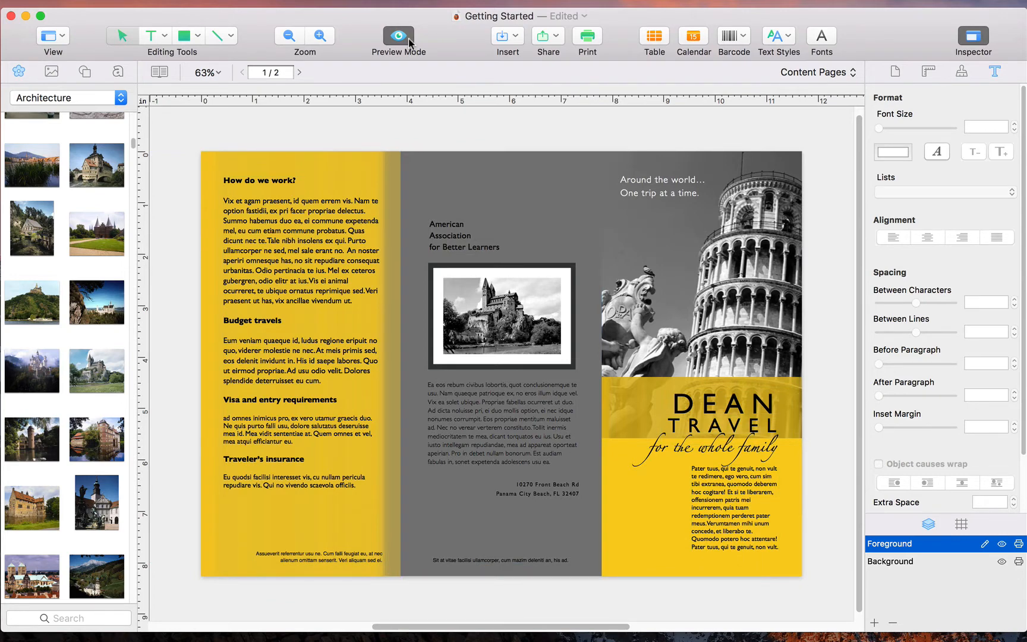
pyautogui.click(409, 39)
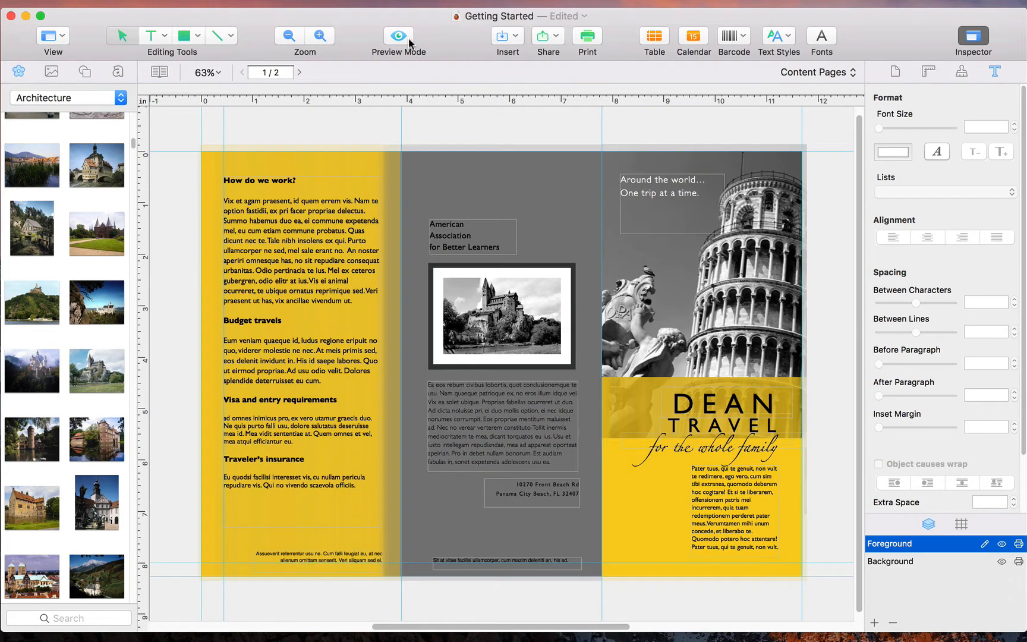
pyautogui.click(409, 39)
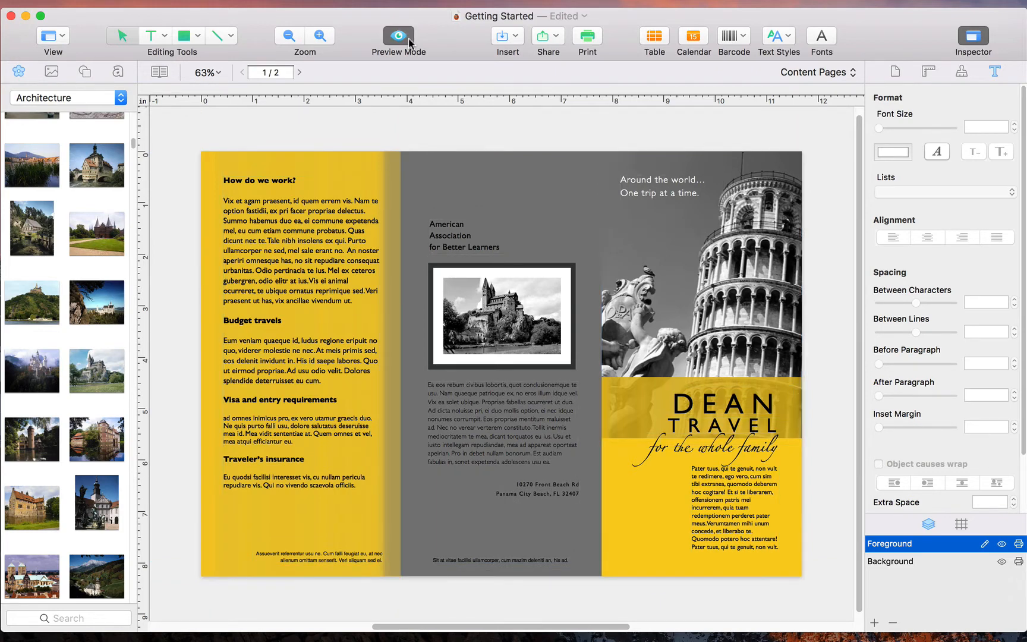
# Step: Open the print settings, keep the Brother HL-2240 series printer and set the number of copies to 10
pyautogui.click(593, 40)
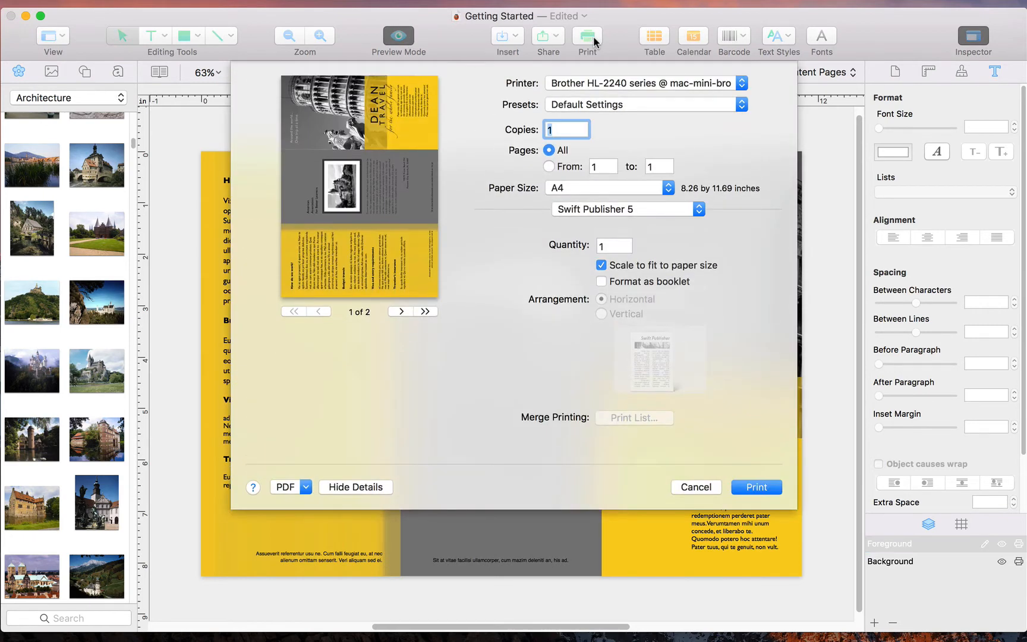
pyautogui.click(645, 83)
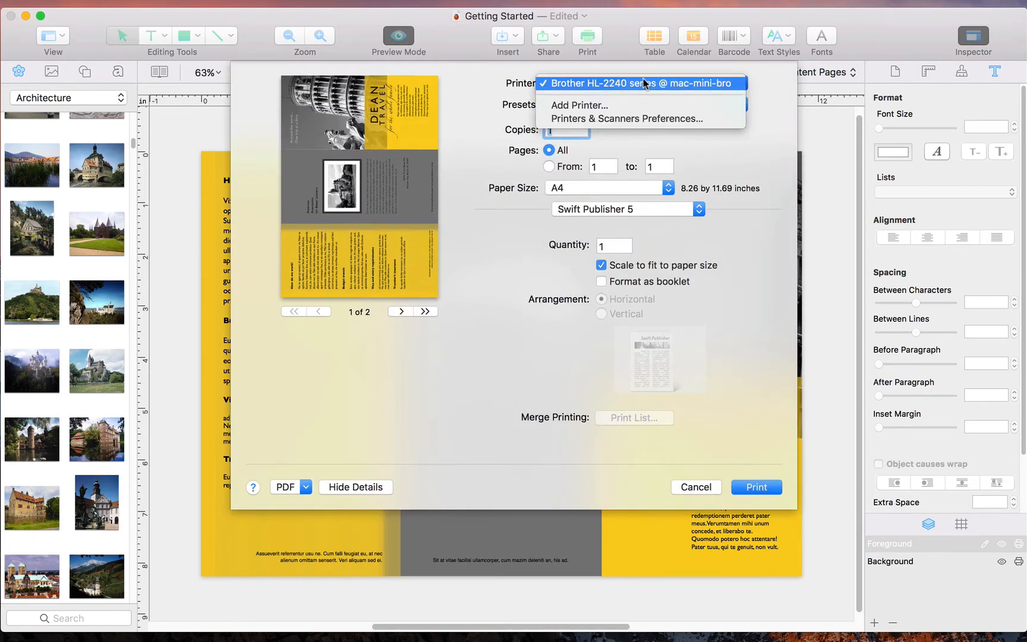
pyautogui.click(645, 83)
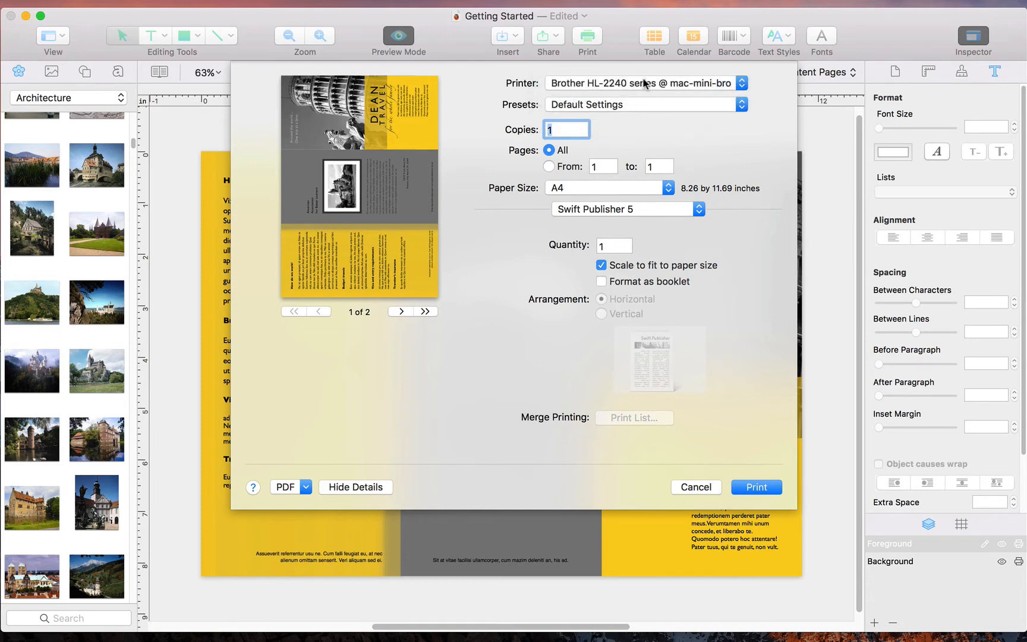
pyautogui.click(575, 131)
pyautogui.write('0')
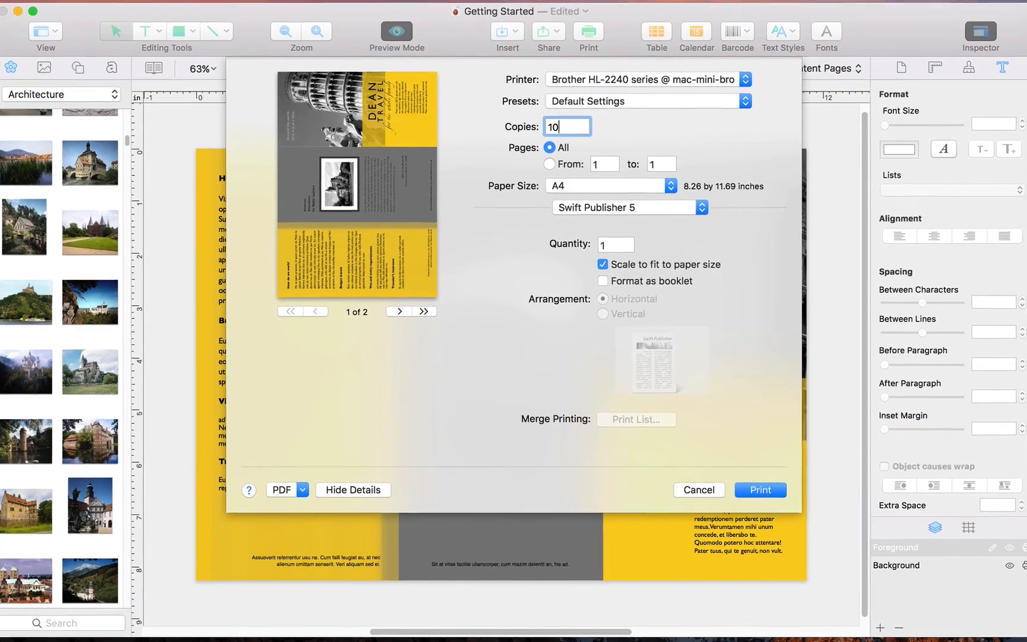